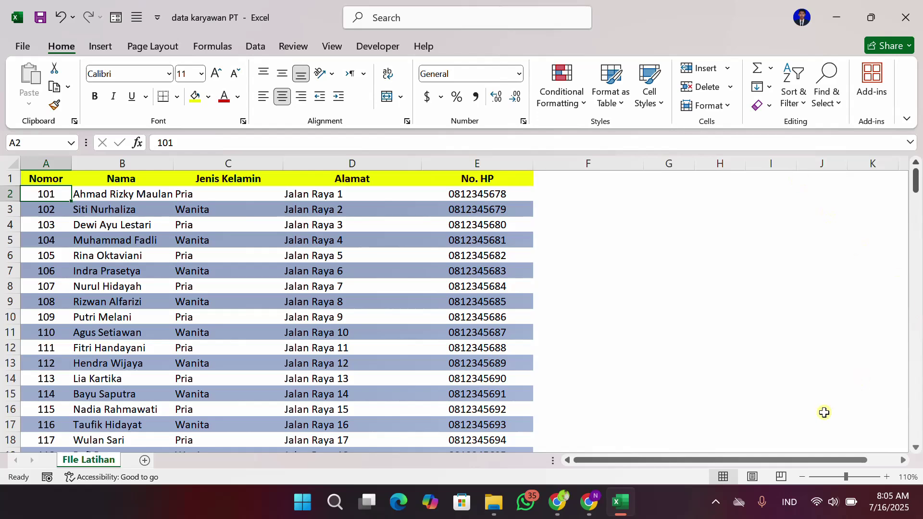
- Make the names in cells B2, B4, B7 and B9 bold
click(101, 193)
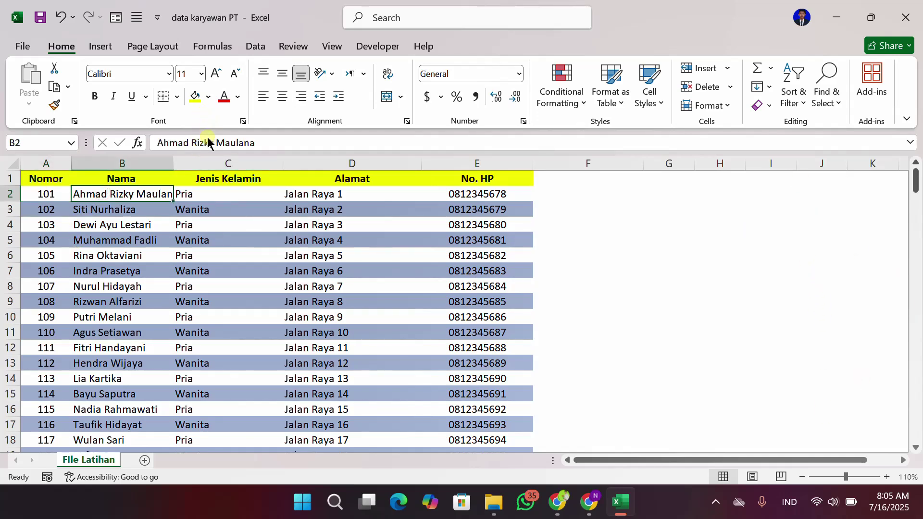
click(99, 97)
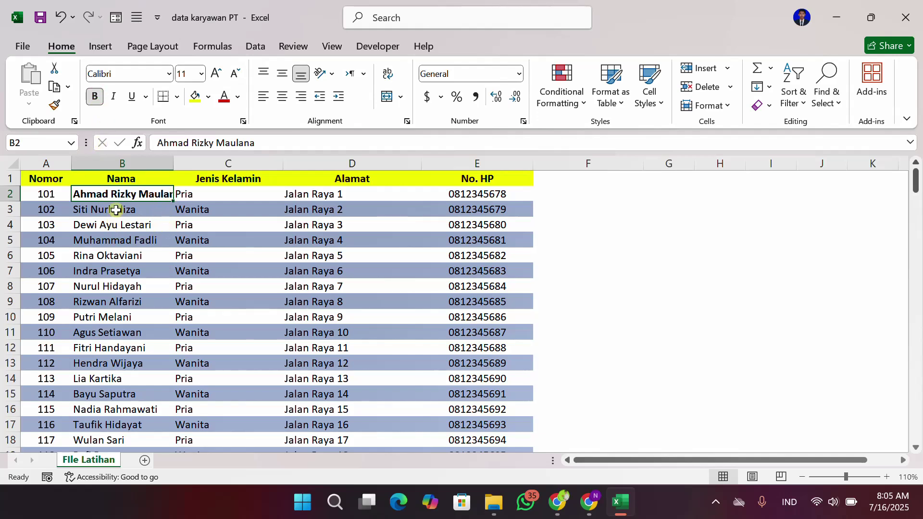
click(117, 226)
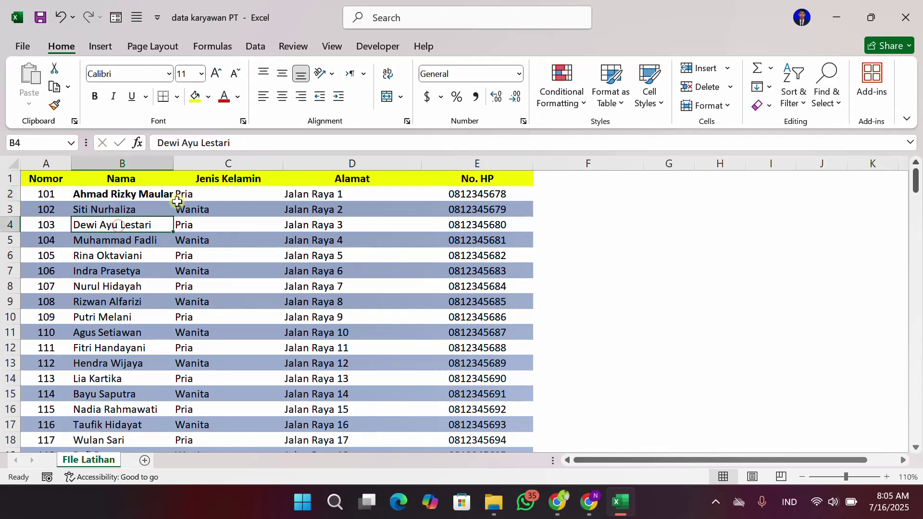
click(115, 195)
click(118, 224)
key(ctrl+b)
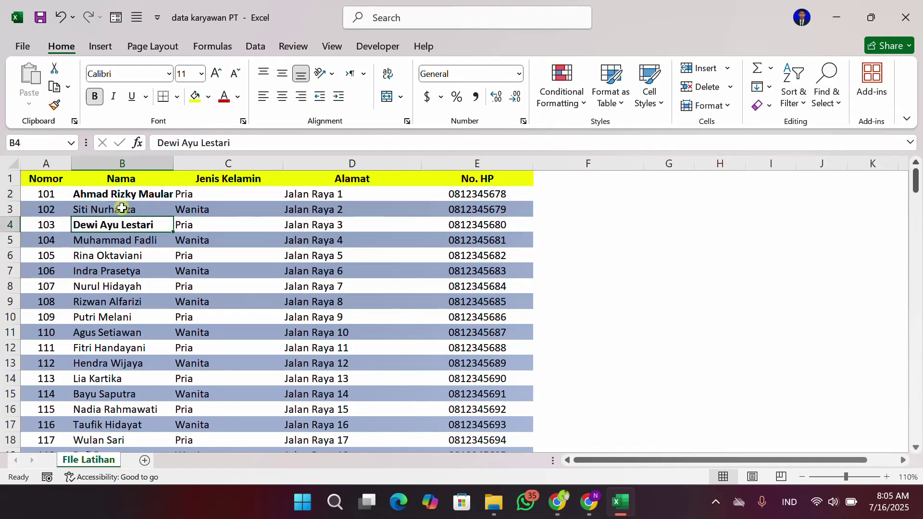
click(116, 270)
key(ctrl+b)
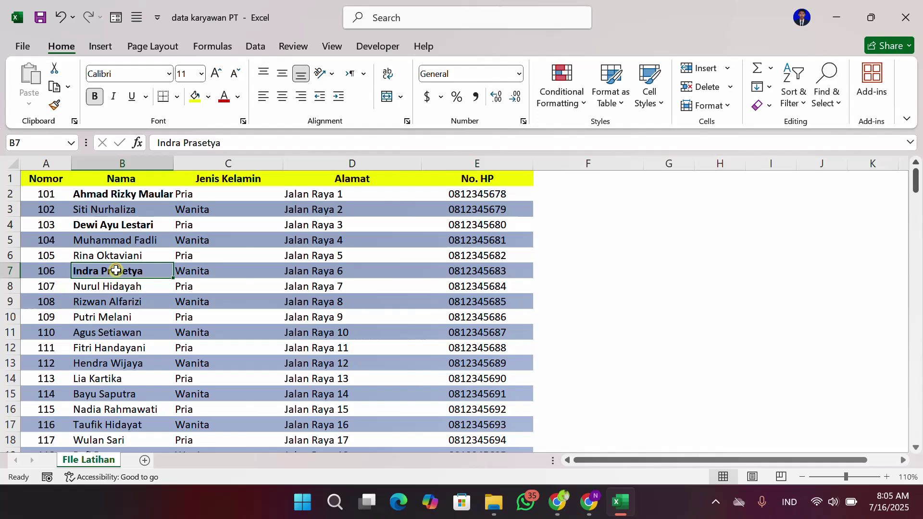
click(115, 301)
key(ctrl+b)
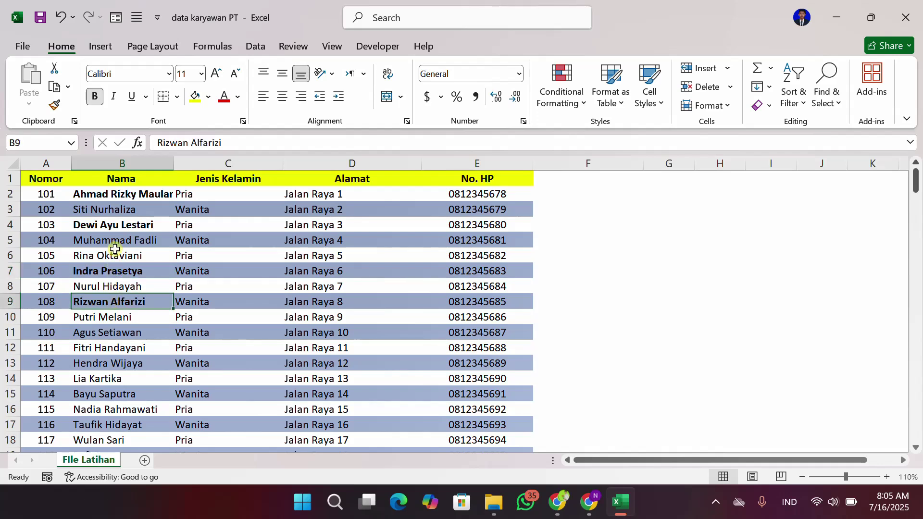
- Apply a yellow fill to cell B4 and repeat the same fill on cells B6 and B8
click(124, 208)
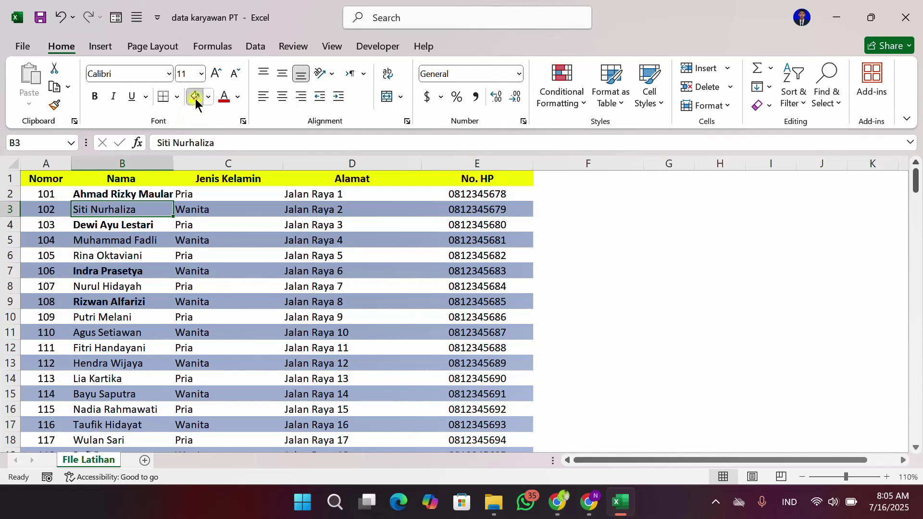
click(126, 224)
click(128, 210)
click(140, 239)
click(130, 224)
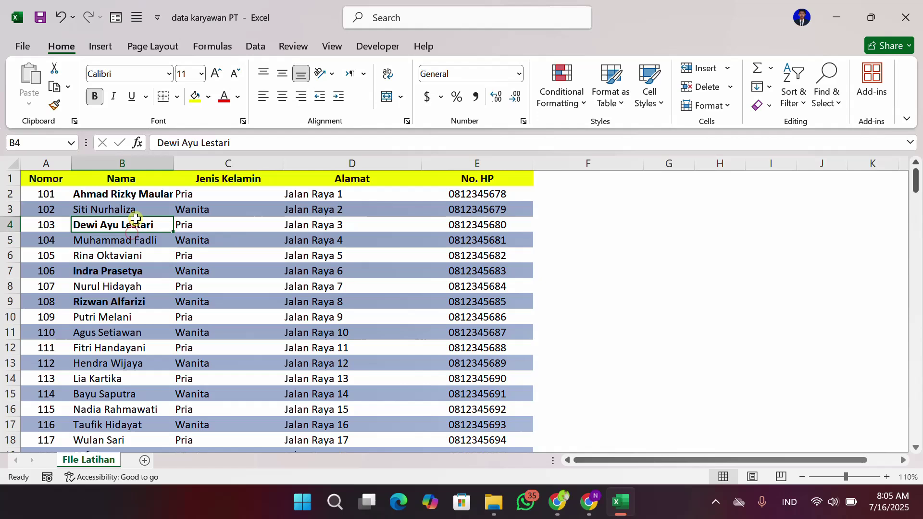
click(197, 98)
click(129, 251)
key(F4)
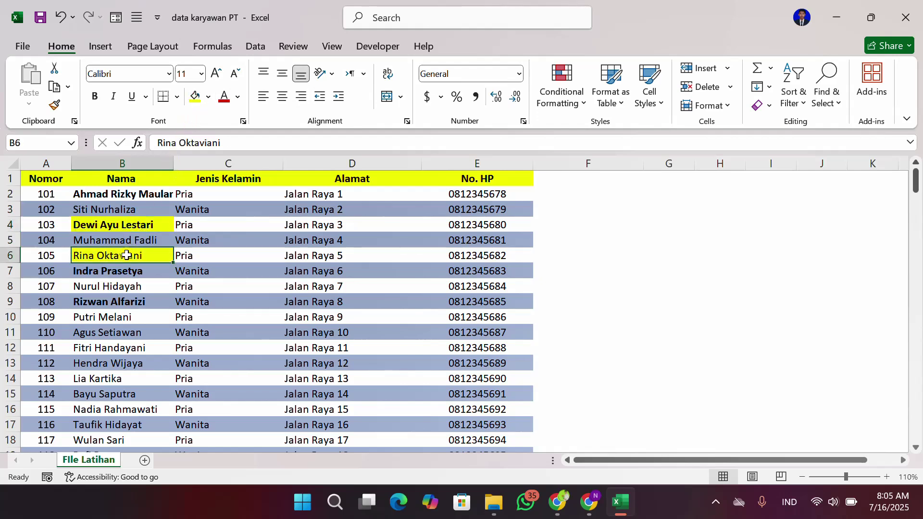
click(129, 286)
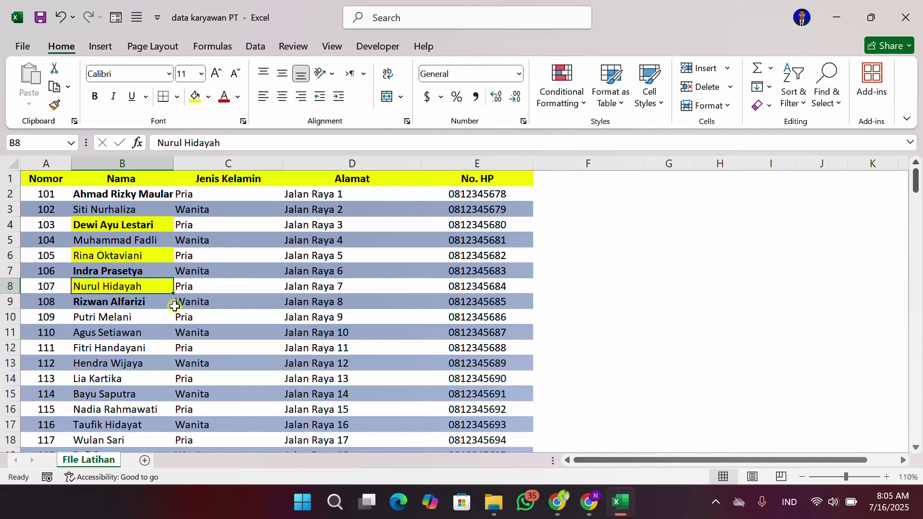
- Undo all the yellow fills and bold formatting applied to the names in column B
key(ctrl+z)
key(ctrl+z)
key(ctrl+z)
key(ctrl+z)
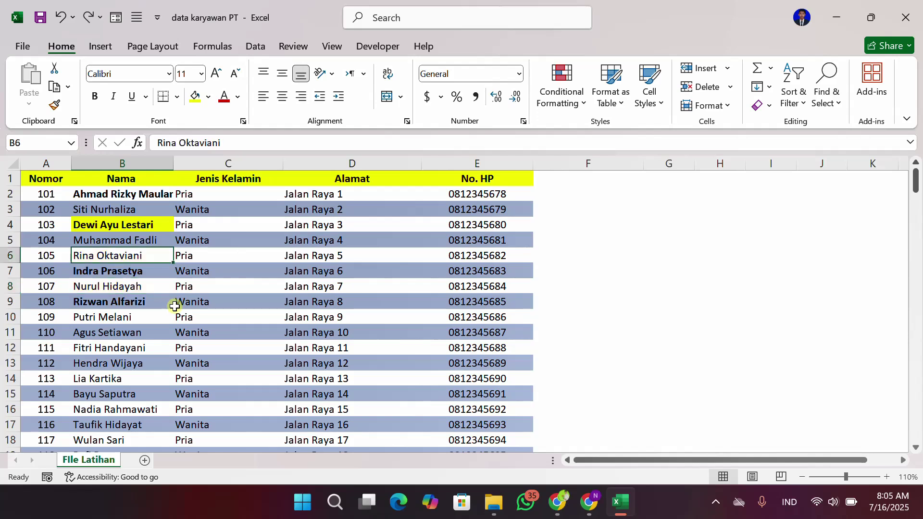
key(ctrl+z)
key(ctrl+z)
key(ctrl+z)
key(ctrl+z)
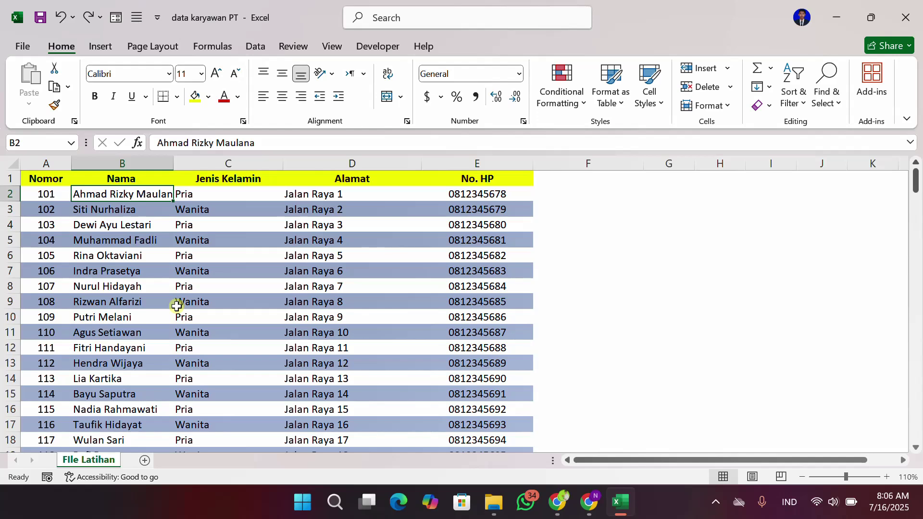
- Italicize the names in cells B2 and B4
click(119, 97)
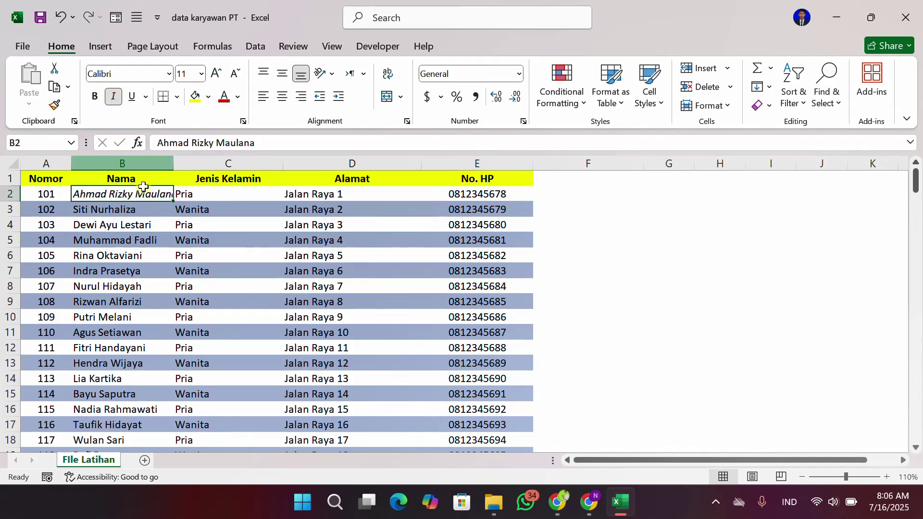
click(159, 225)
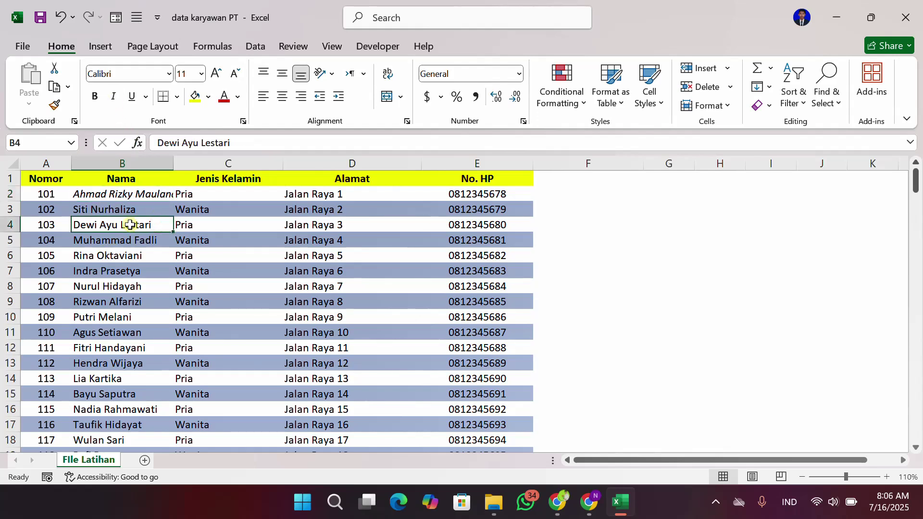
key(ctrl+i)
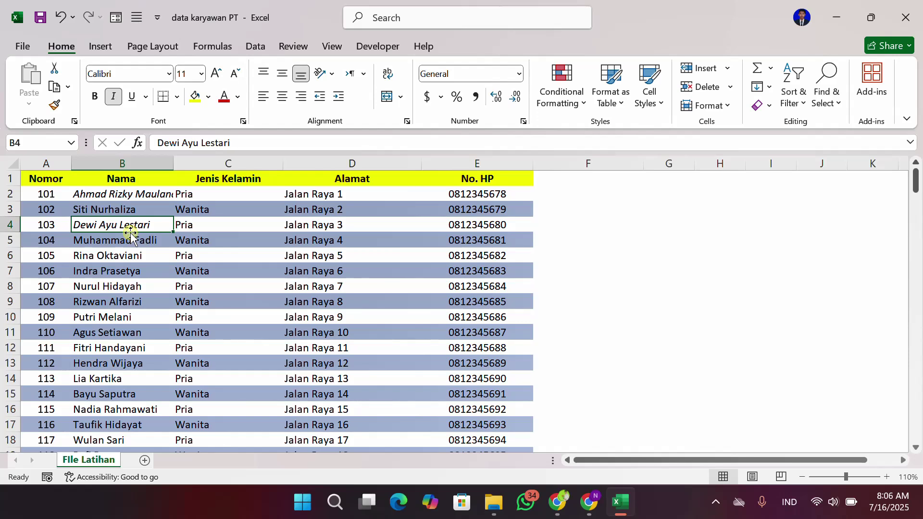
- Make the names in cells B3 and B7 bold
click(139, 208)
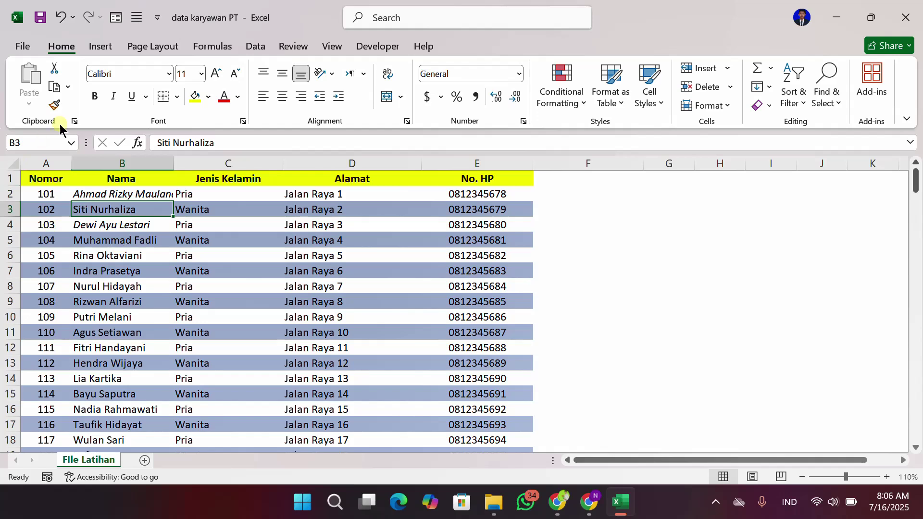
click(94, 96)
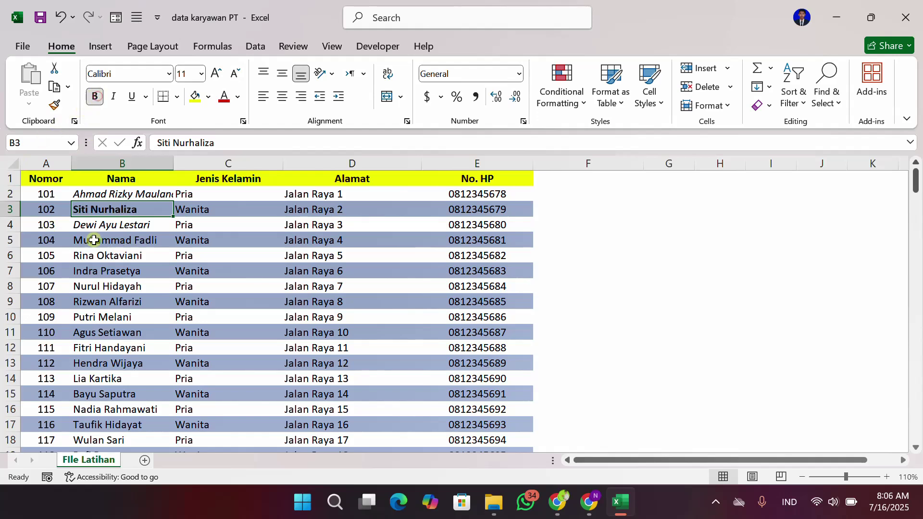
click(106, 268)
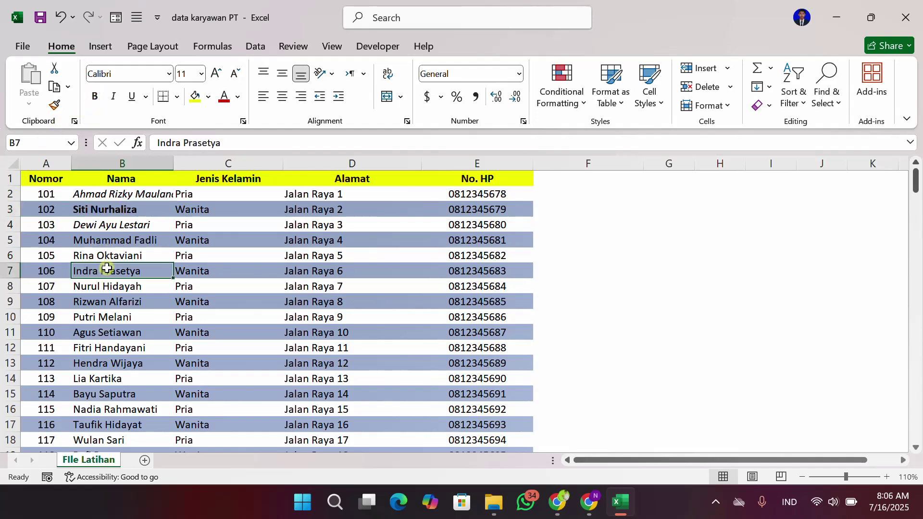
key(ctrl+b)
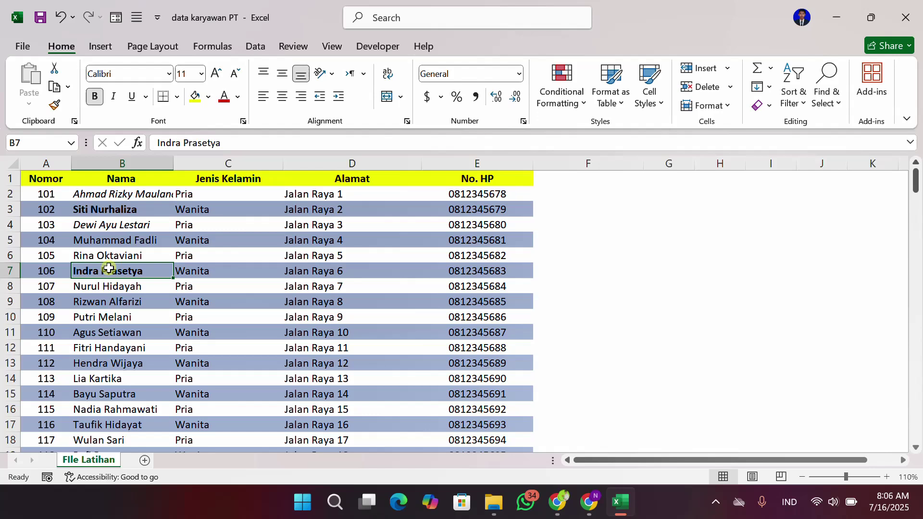
- Enter the text "Nama chanel dunia pendidik" in cell F2
click(592, 239)
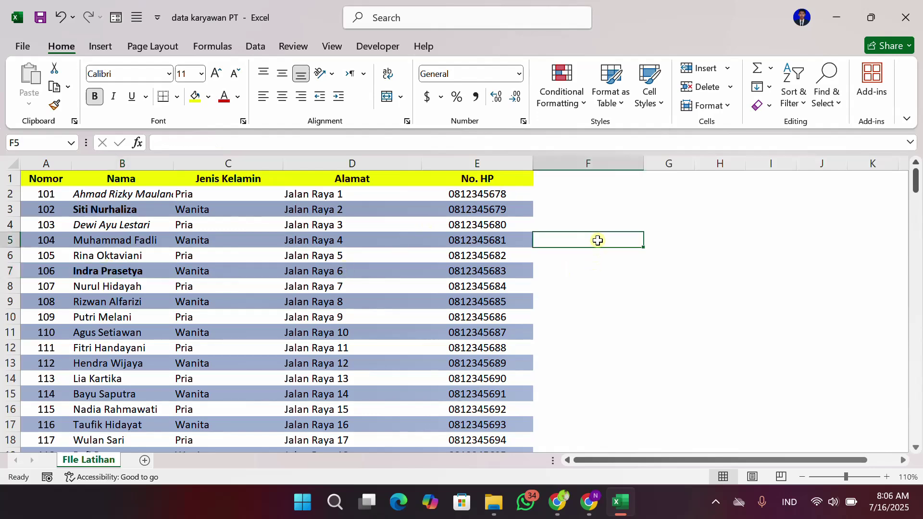
click(590, 210)
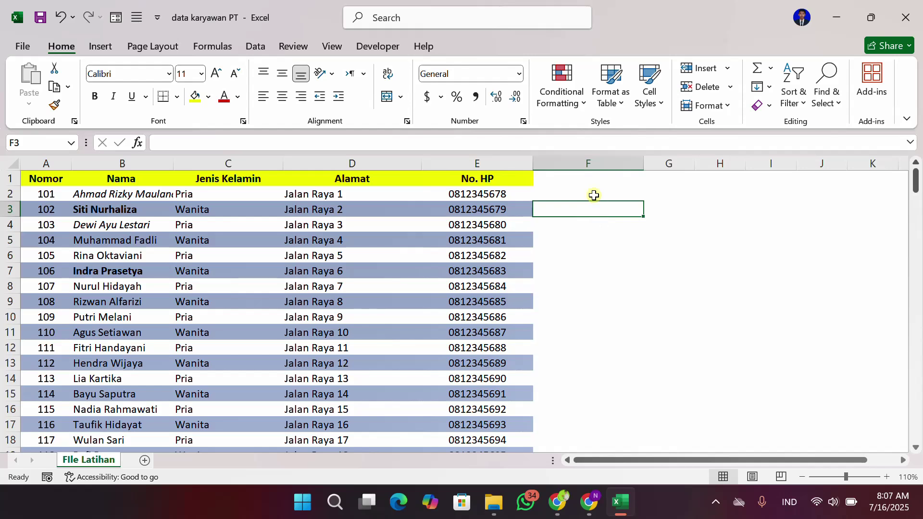
click(594, 195)
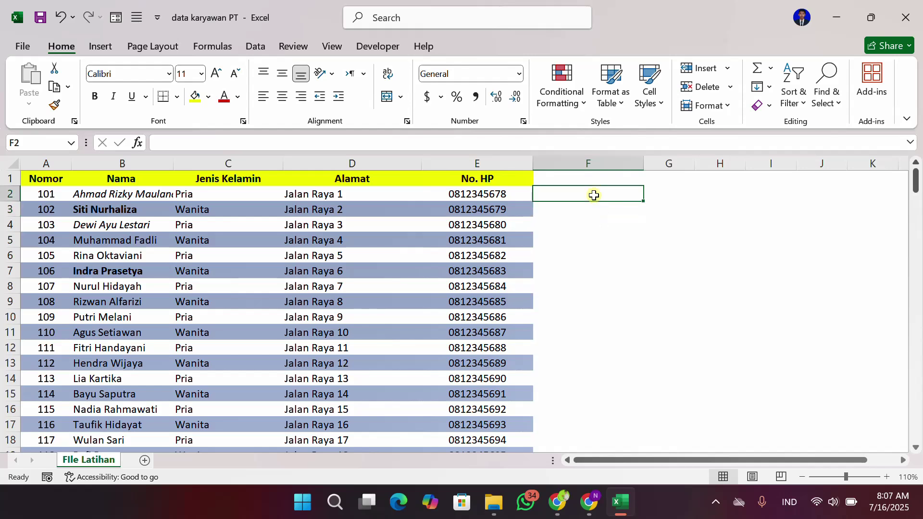
text(N)
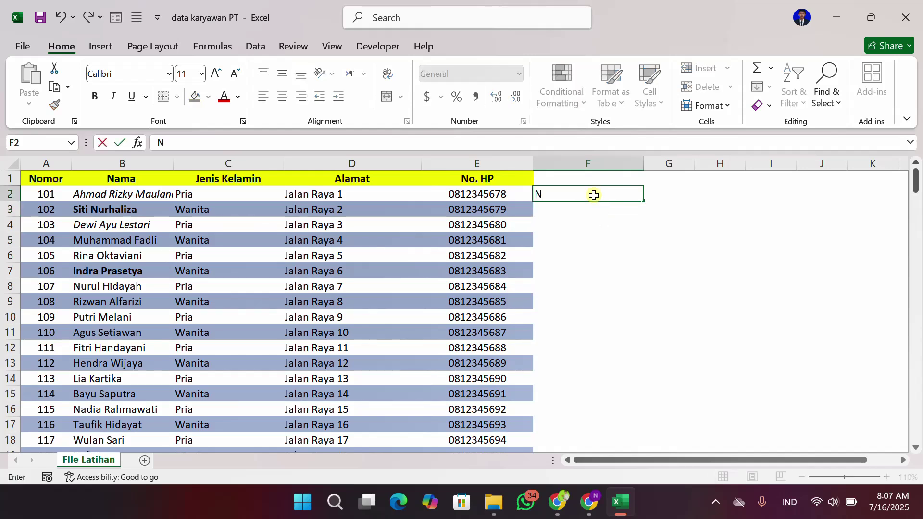
text(ama chanel dunia )
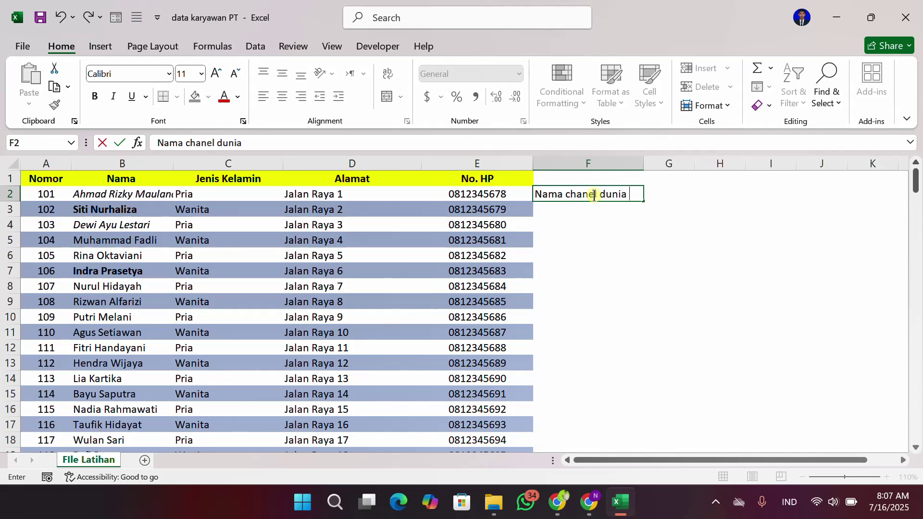
text(pendidik)
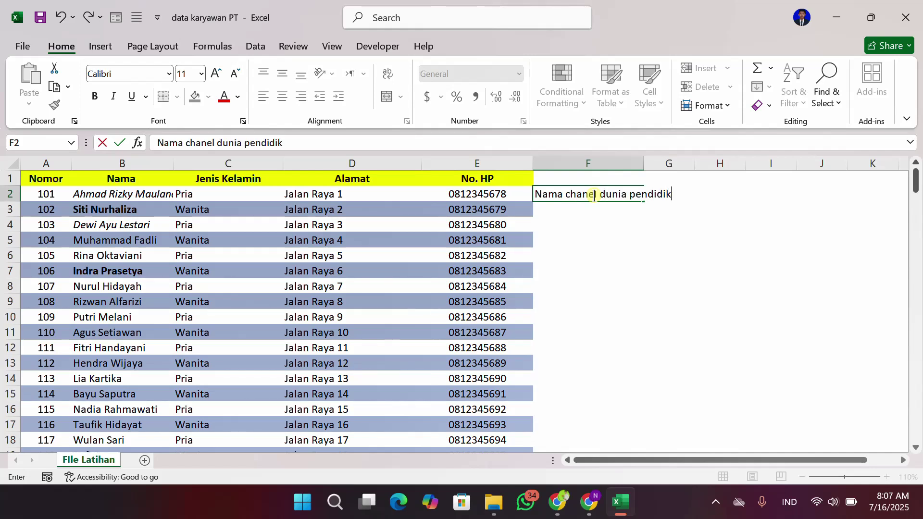
key(Return)
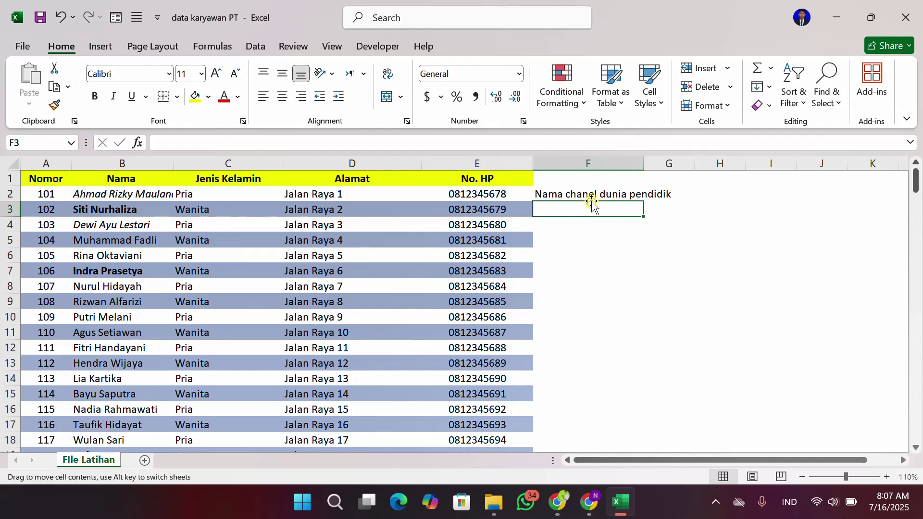
- Copy the text in cell F2 and paste it into cell F5
click(591, 196)
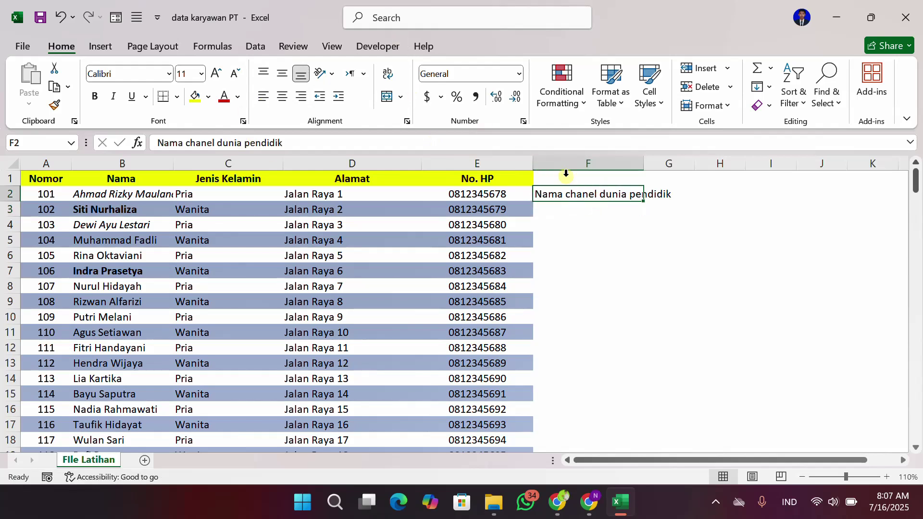
click(567, 224)
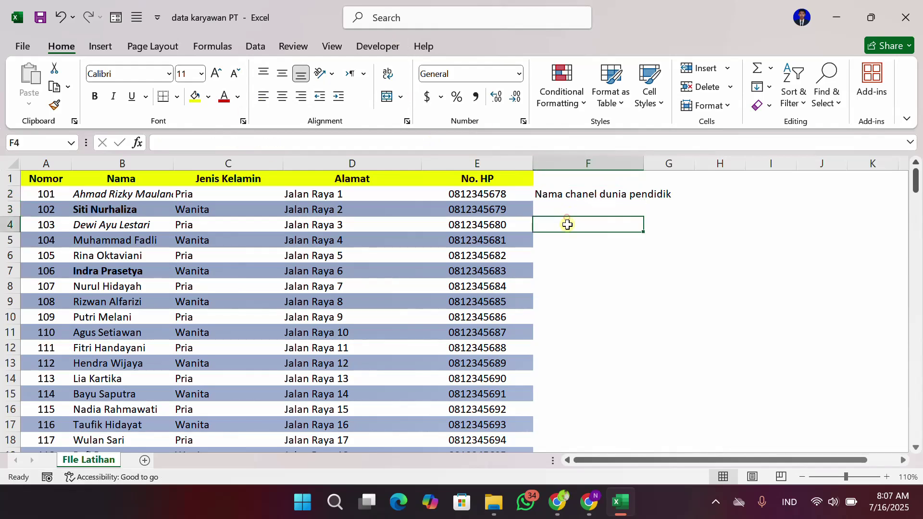
click(577, 197)
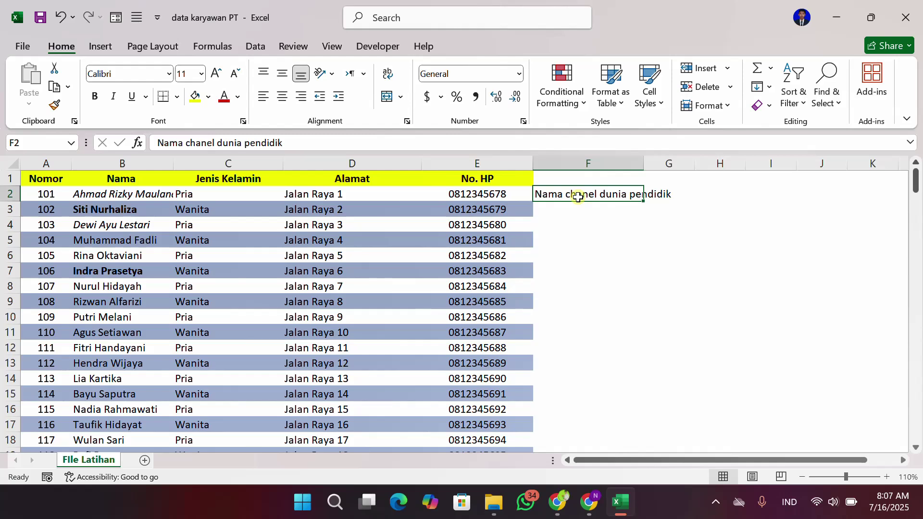
key(ctrl+c)
click(572, 239)
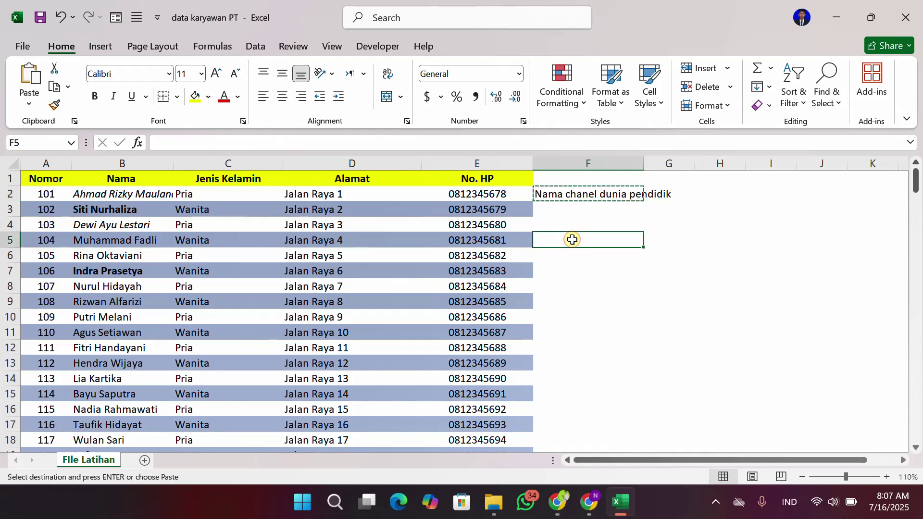
key(ctrl+v)
click(622, 300)
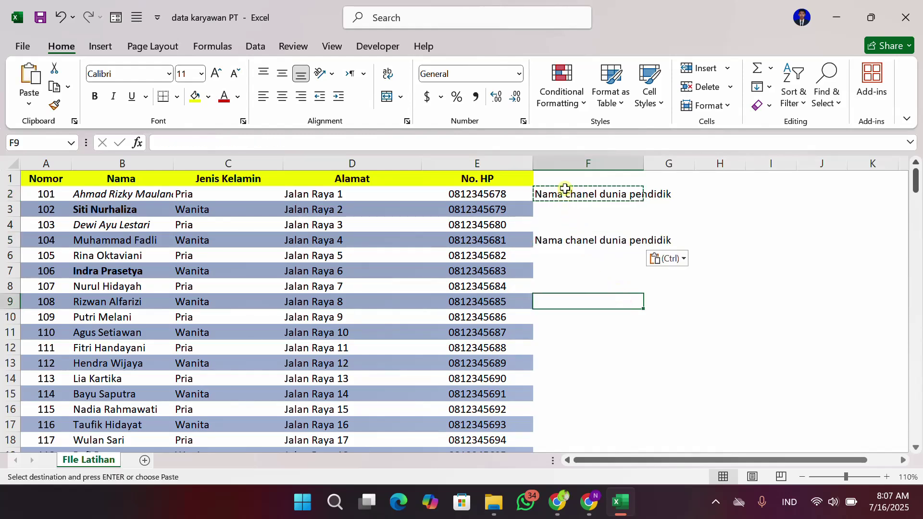
- Set the font of cell F2 to Arial Black and select the copied text in cell F5
click(564, 190)
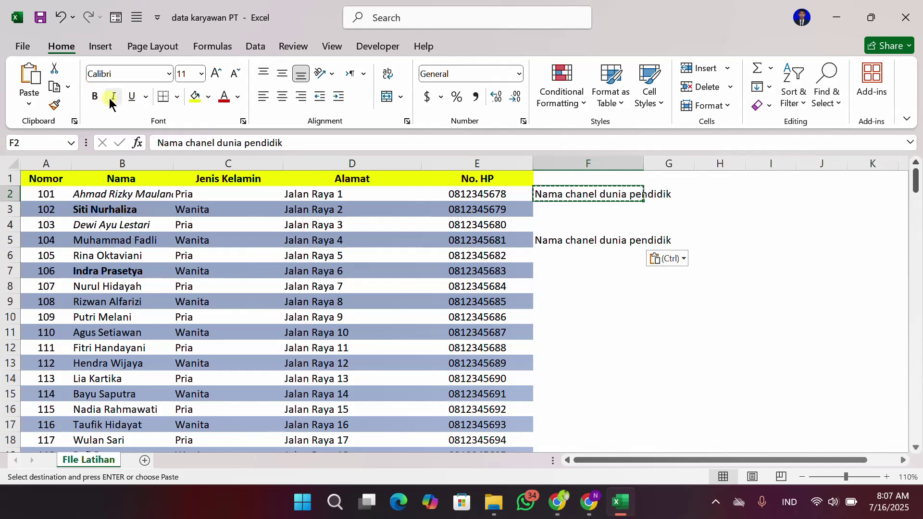
click(169, 74)
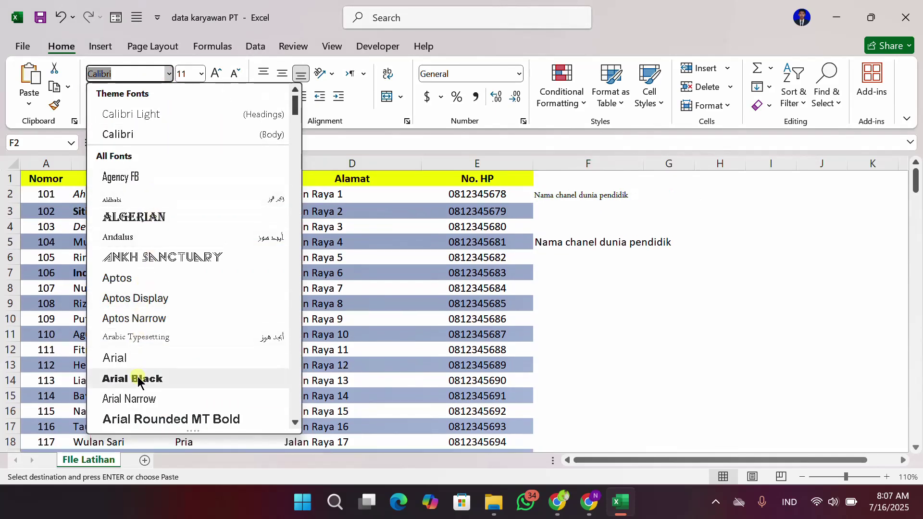
click(137, 379)
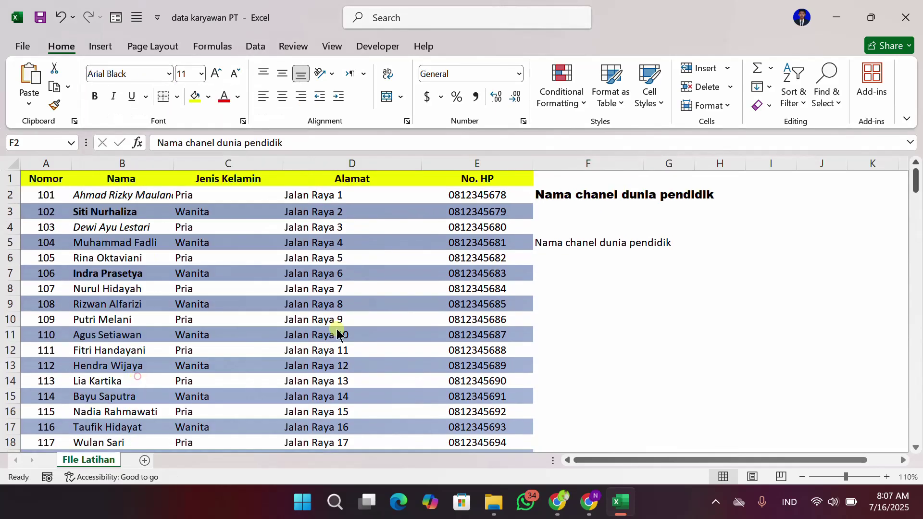
click(577, 242)
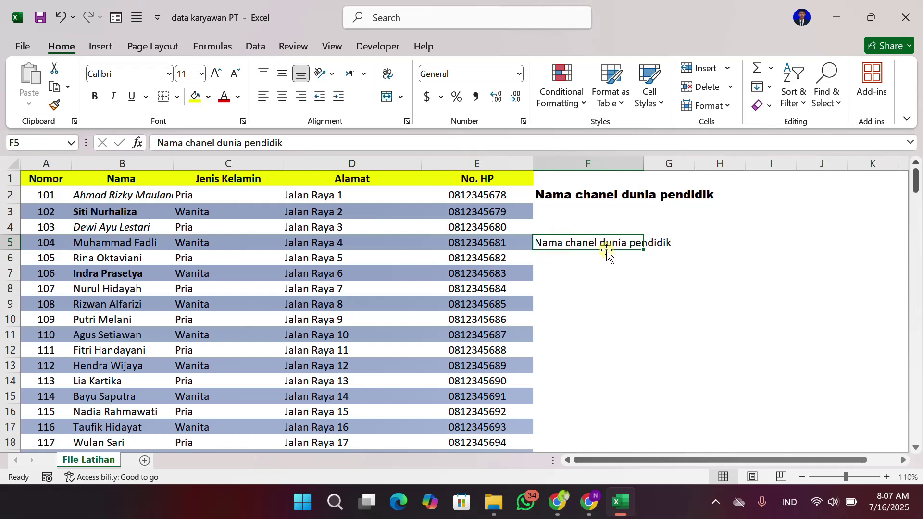
- Repeat the Arial Black font change on the text in cell F5
key(F4)
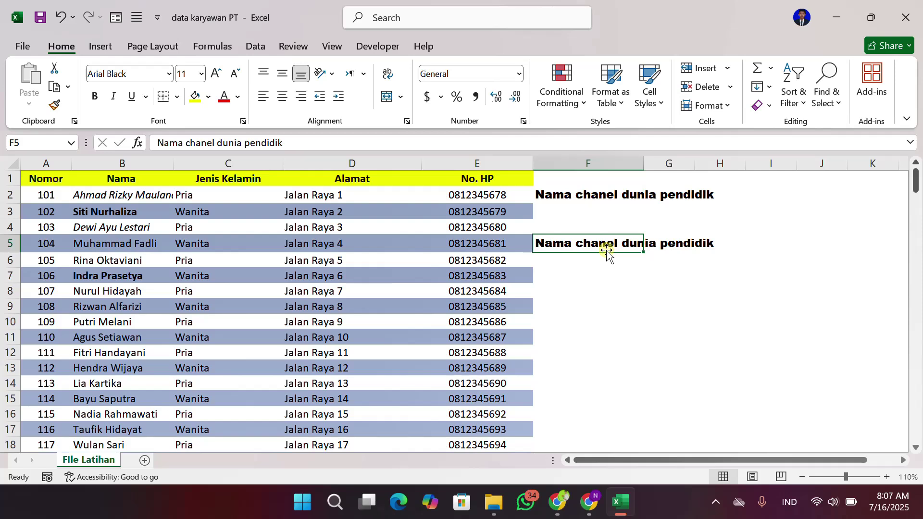
click(570, 196)
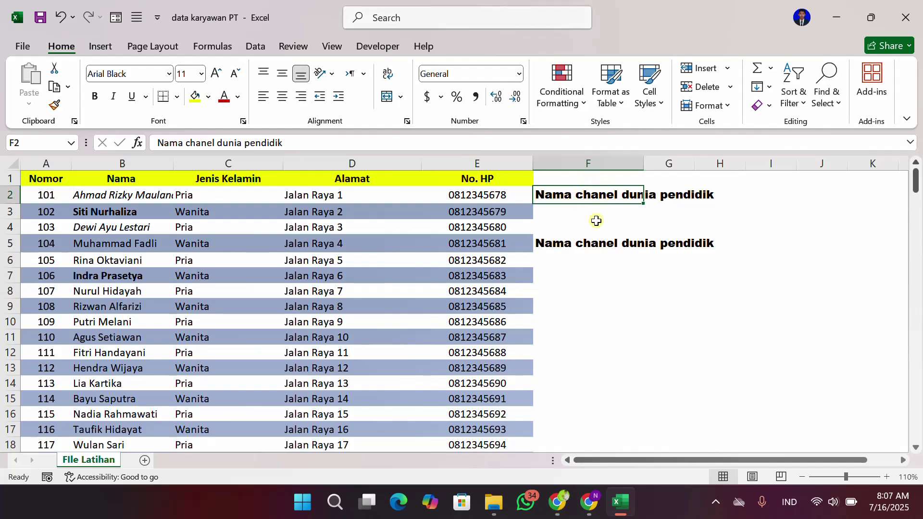
click(169, 73)
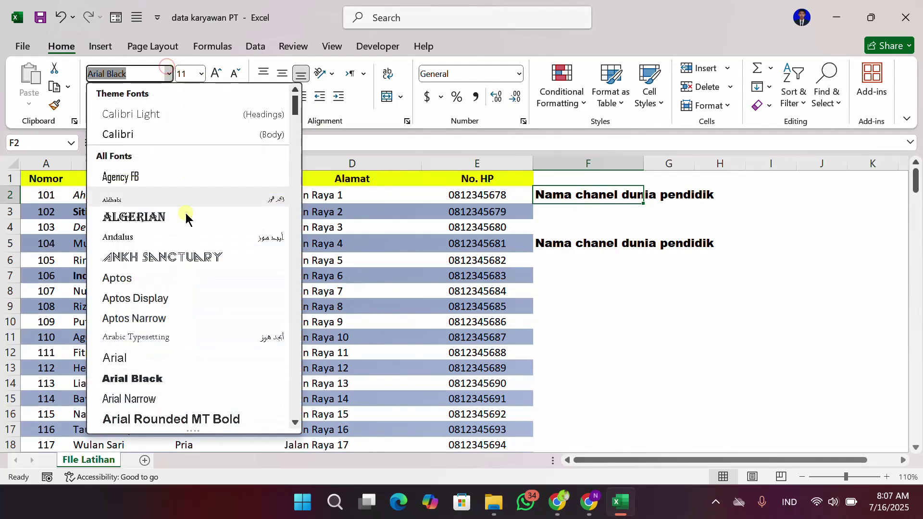
scroll(184, 226, down, 4)
scroll(184, 250, down, 2)
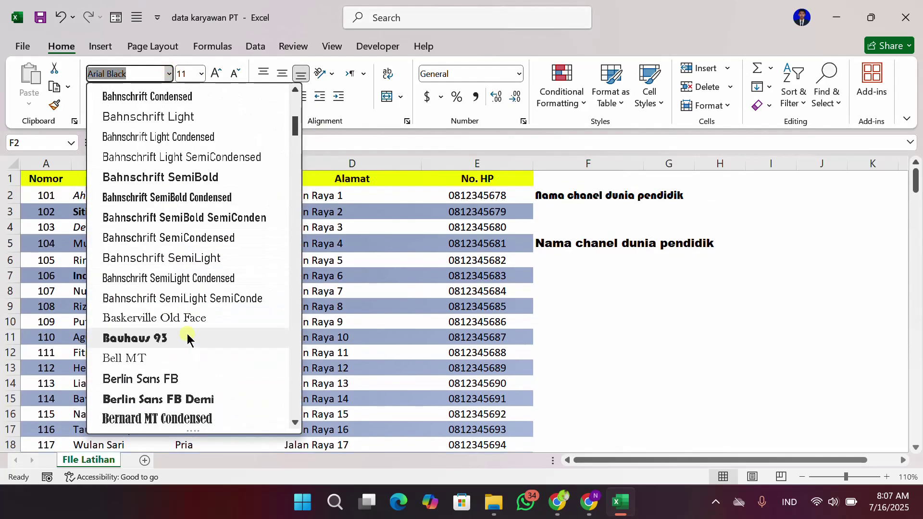
click(590, 284)
click(590, 284)
- Underline the text in cell F2 and apply the same underline to cell F5
click(563, 194)
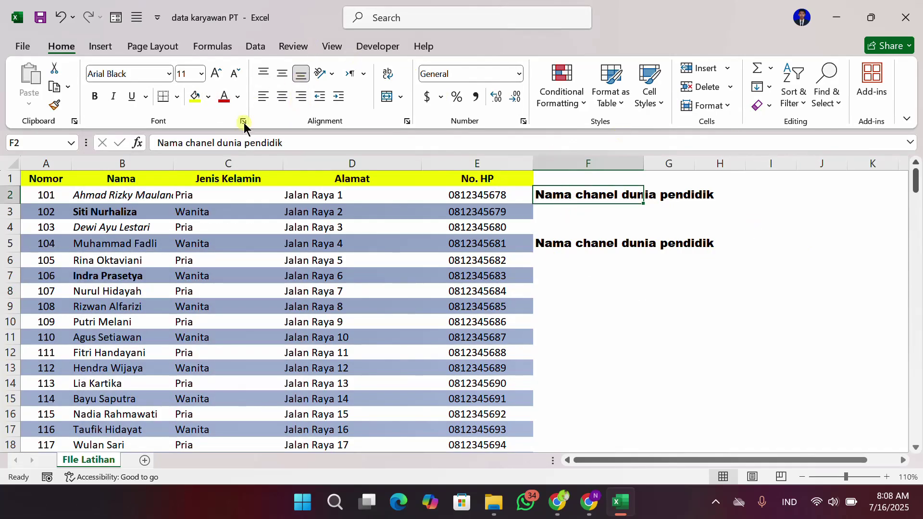
click(131, 100)
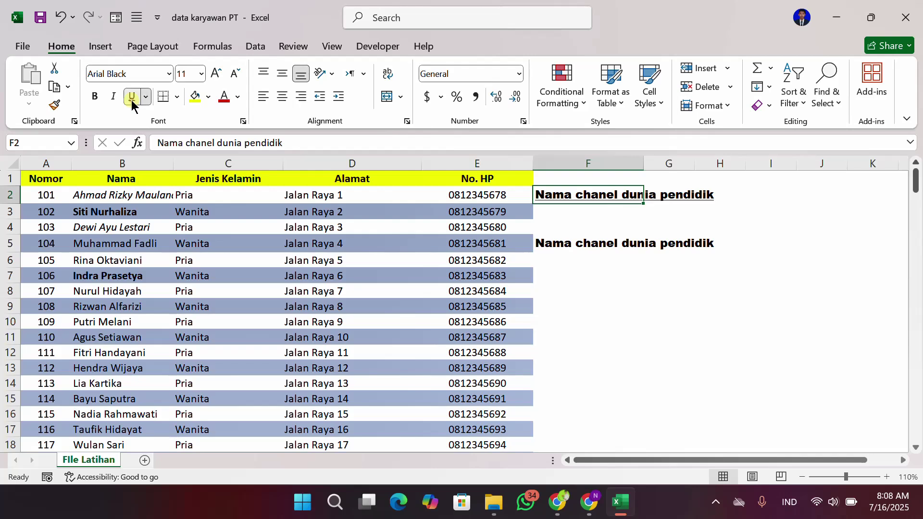
click(540, 250)
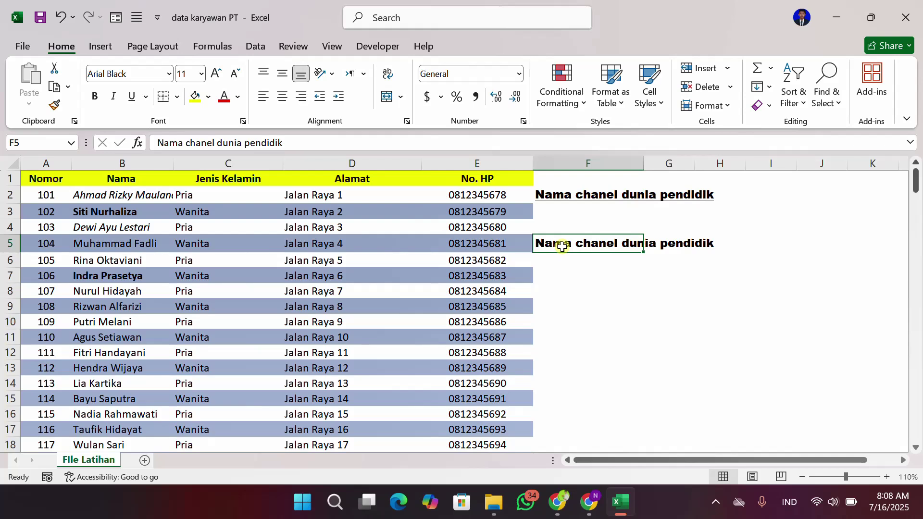
key(ctrl+u)
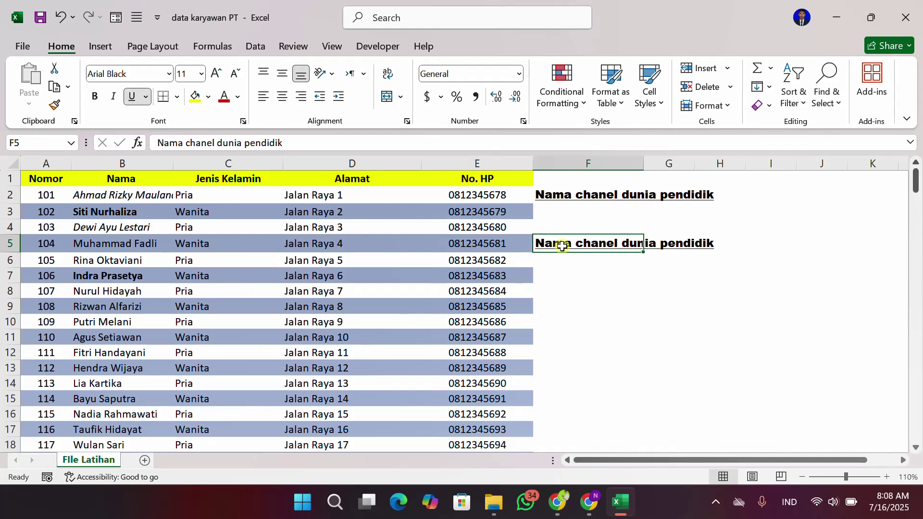
click(573, 197)
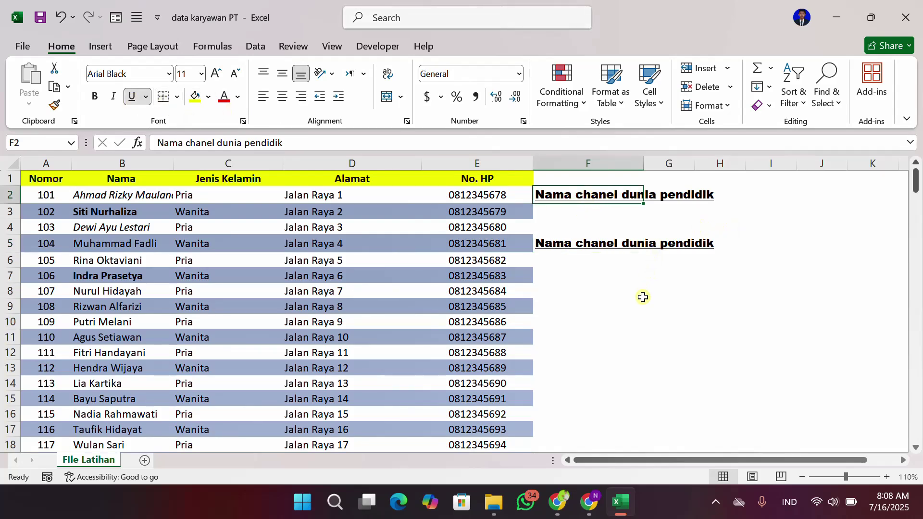
click(573, 248)
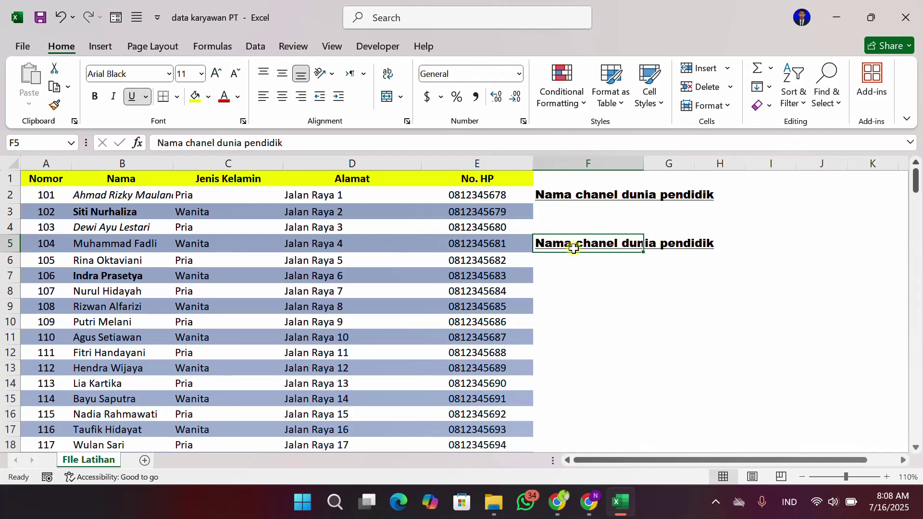
click(563, 197)
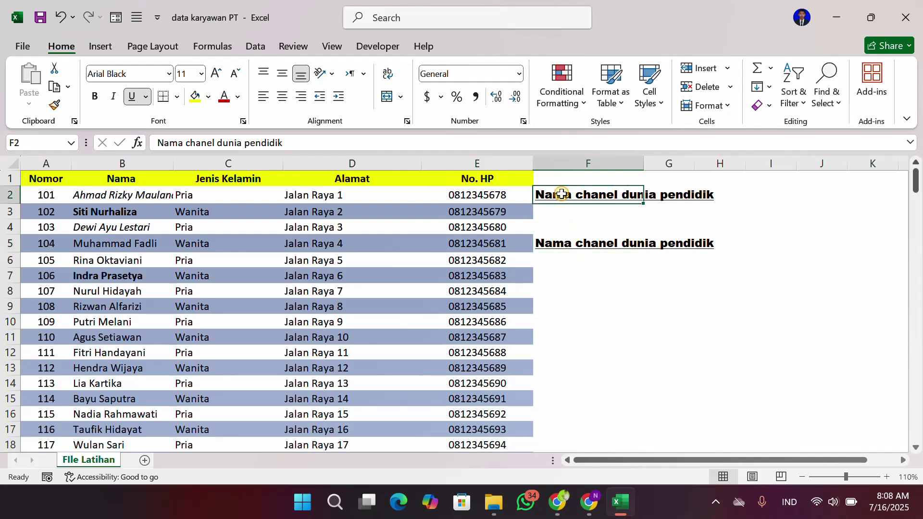
click(573, 249)
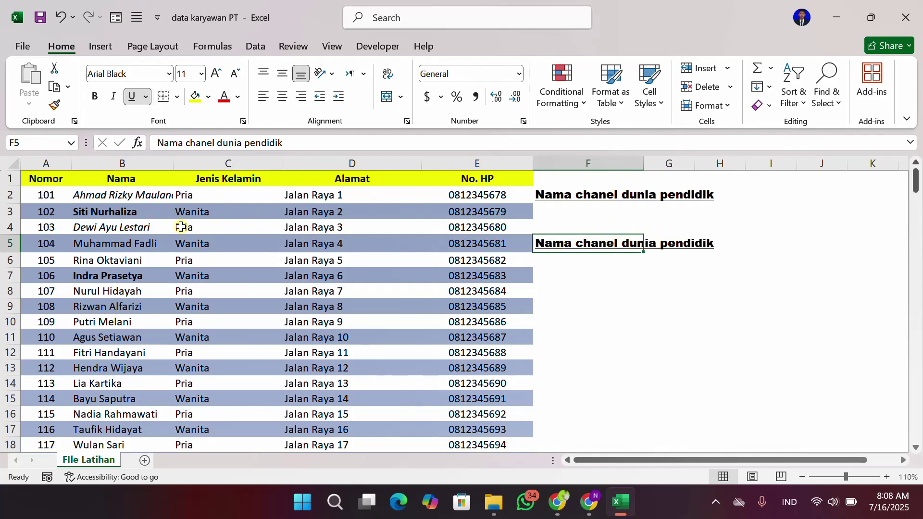
- Fill cell B2 with a dark orange theme colour and repeat the fill on cell B4
click(112, 193)
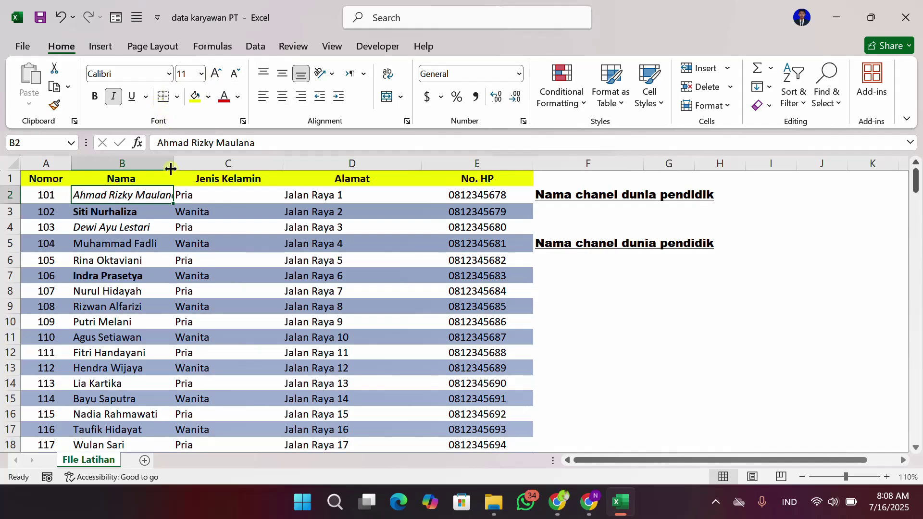
click(209, 97)
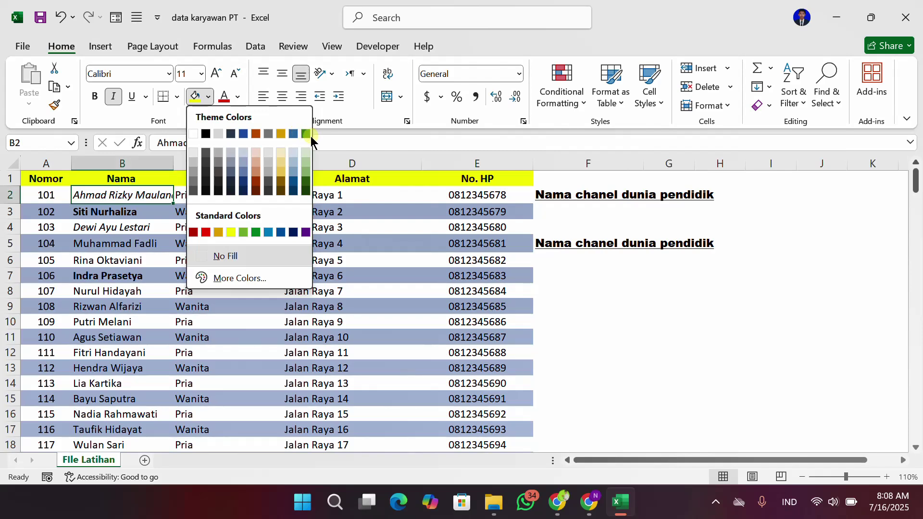
click(255, 181)
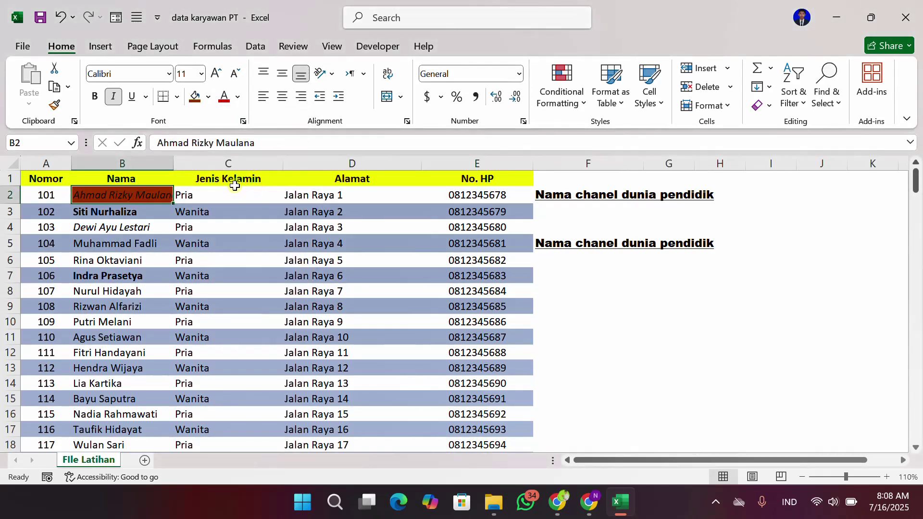
click(125, 227)
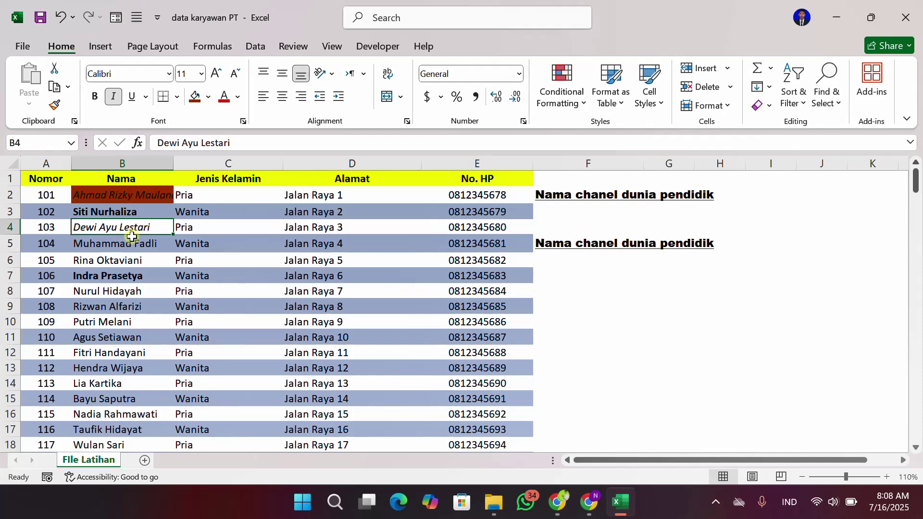
key(F4)
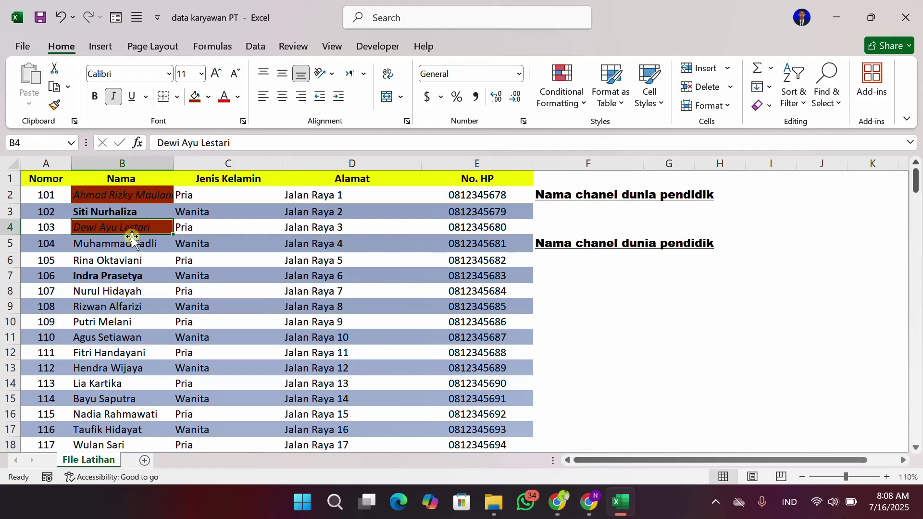
- Repeat the dark orange fill on cells B6, B8, B10, B12 and B14 in the Nama column
click(124, 260)
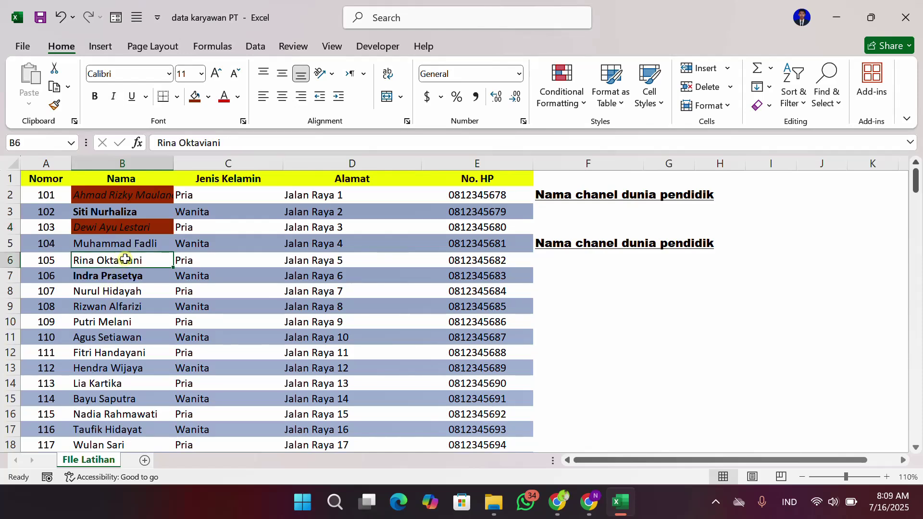
key(F4)
click(144, 288)
key(F4)
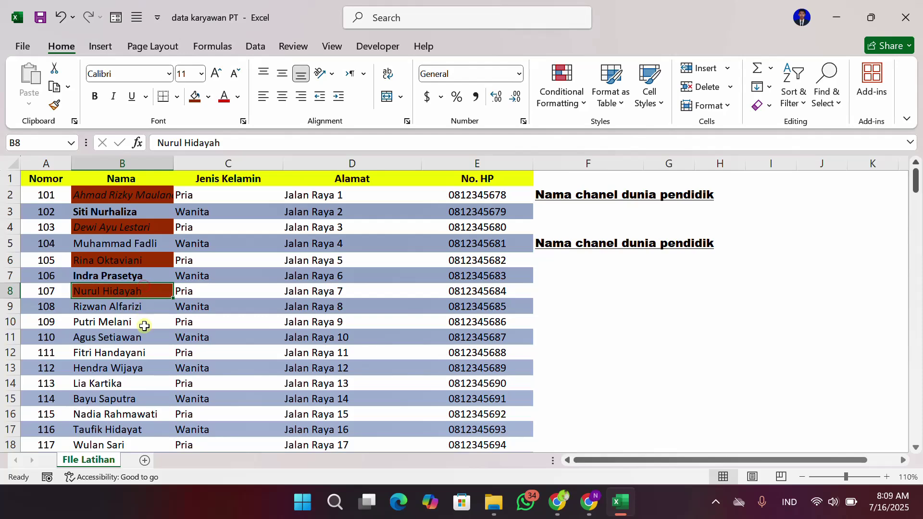
click(143, 322)
key(F4)
click(143, 353)
key(F4)
click(142, 382)
key(F4)
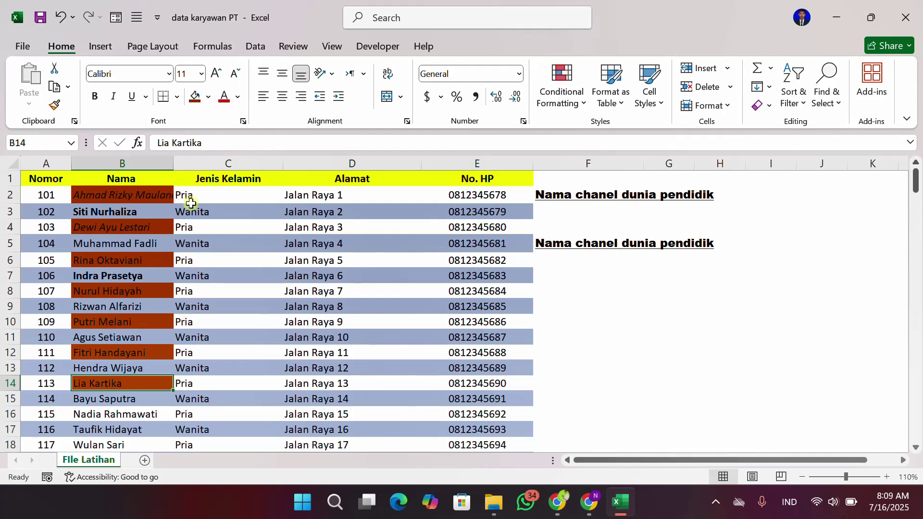
- Make the names in cells B2, B4 and B6 bold
click(120, 197)
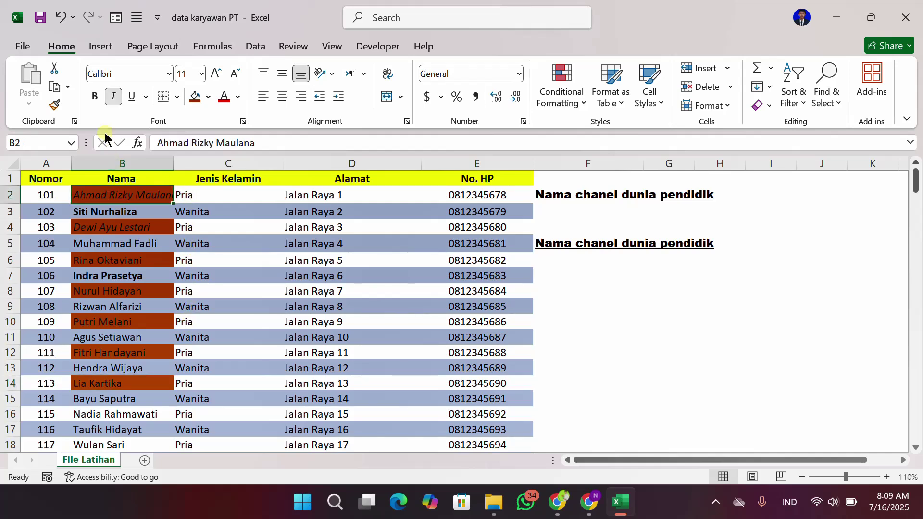
click(94, 101)
click(130, 229)
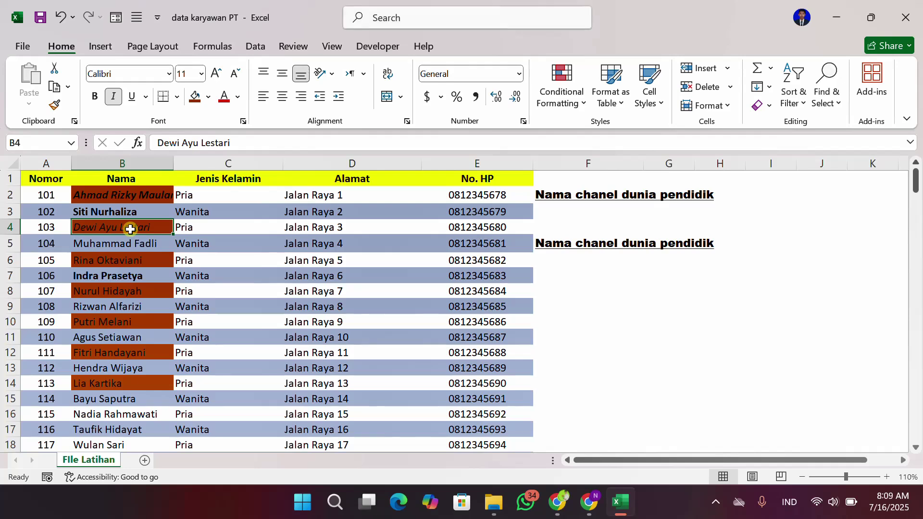
key(ctrl+b)
click(140, 258)
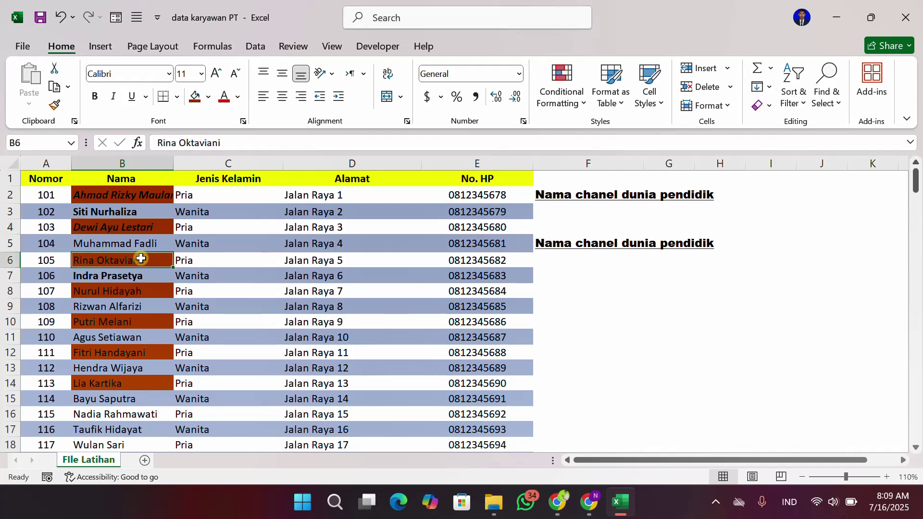
key(ctrl+b)
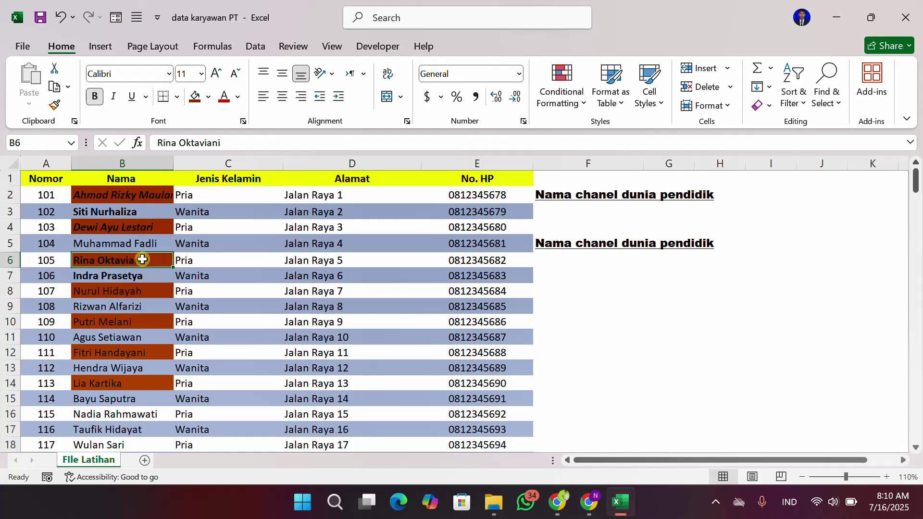
click(715, 502)
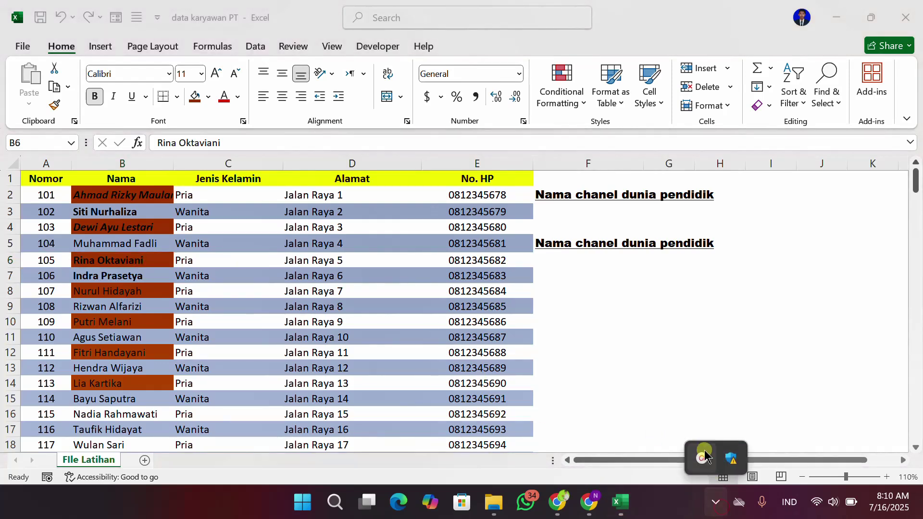